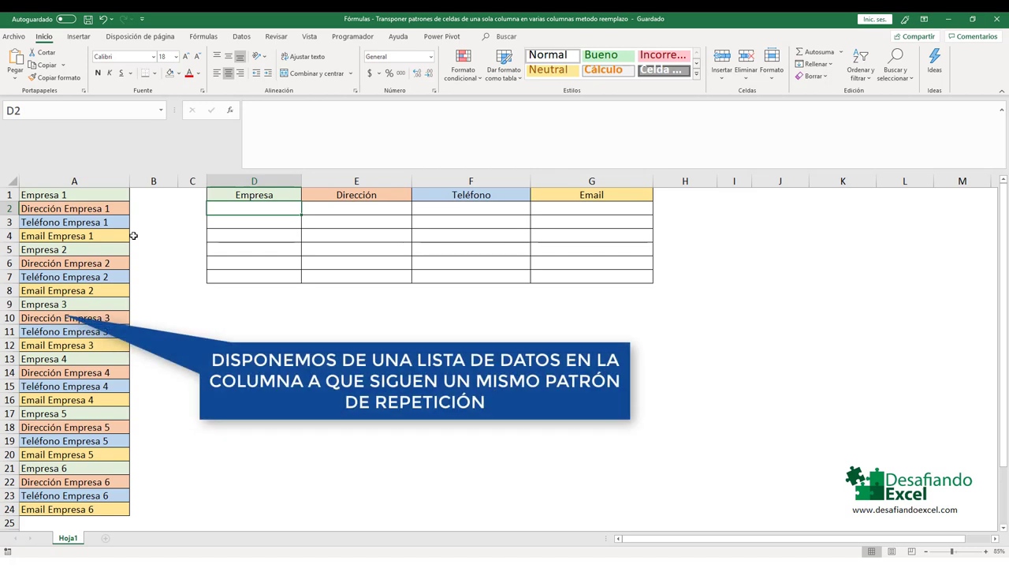
Step: Select the column A company list and the D1:G8 destination table area
{"action": "left_click_drag", "start_coordinate": [86, 195], "coordinate": [58, 512]}
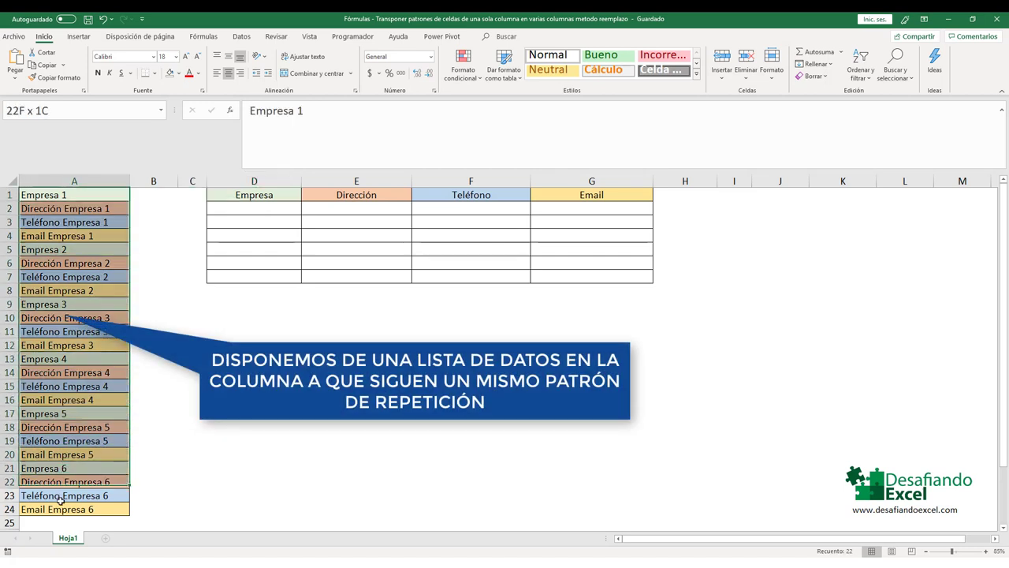
{"action": "left_click", "coordinate": [58, 512]}
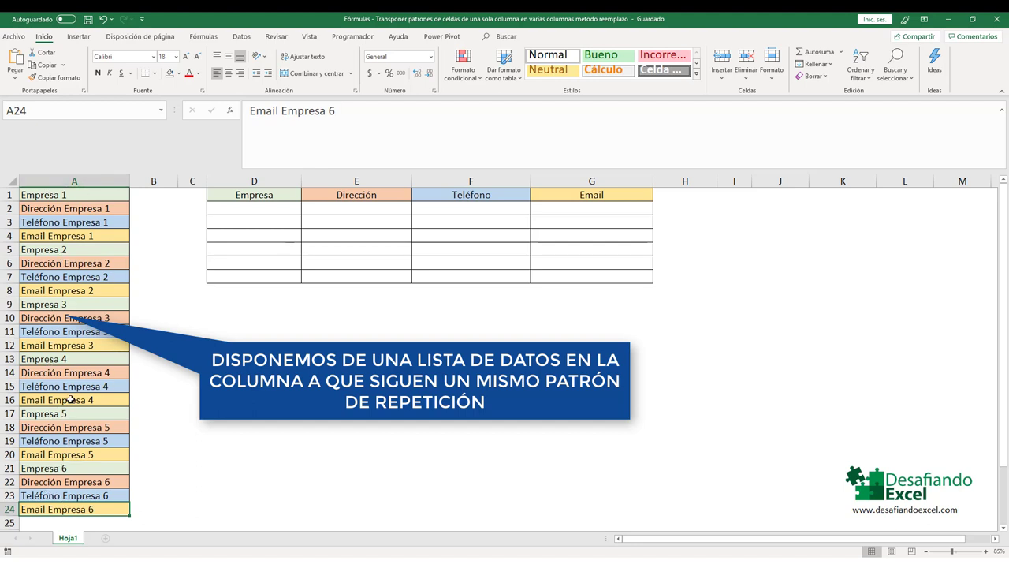
{"action": "left_click", "coordinate": [268, 195]}
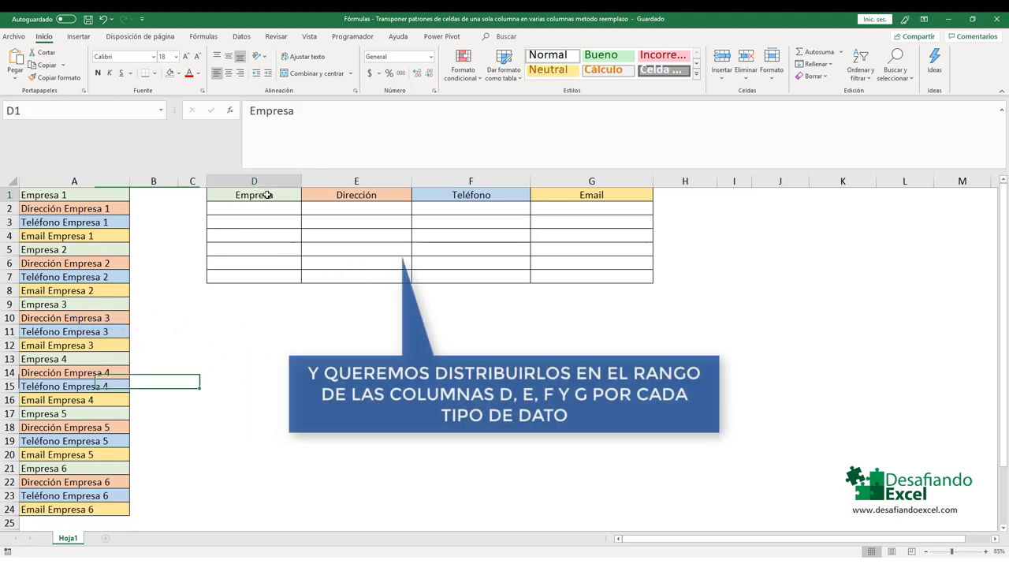
{"action": "left_click_drag", "start_coordinate": [268, 195], "coordinate": [604, 290]}
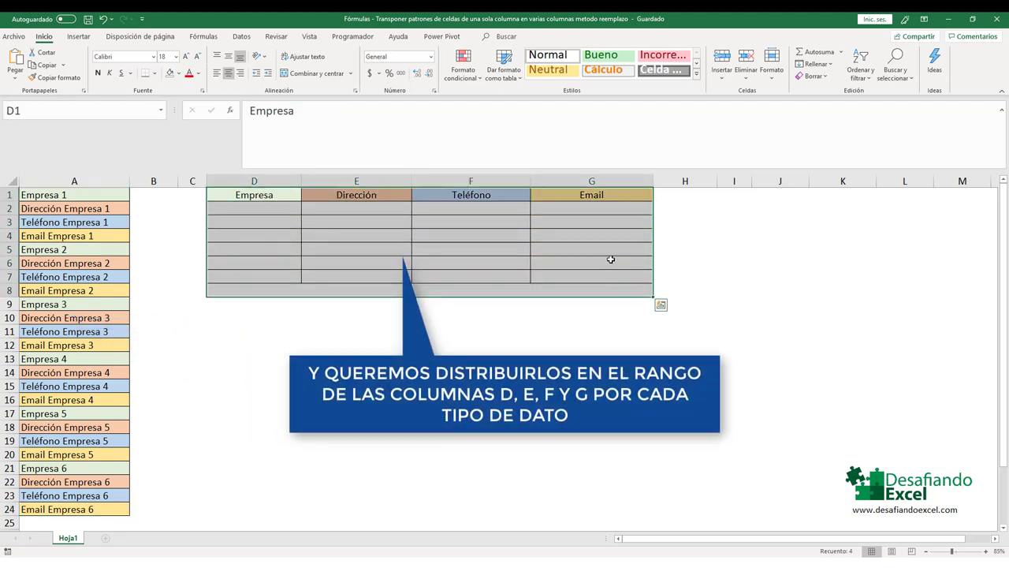
{"action": "left_click", "coordinate": [611, 259]}
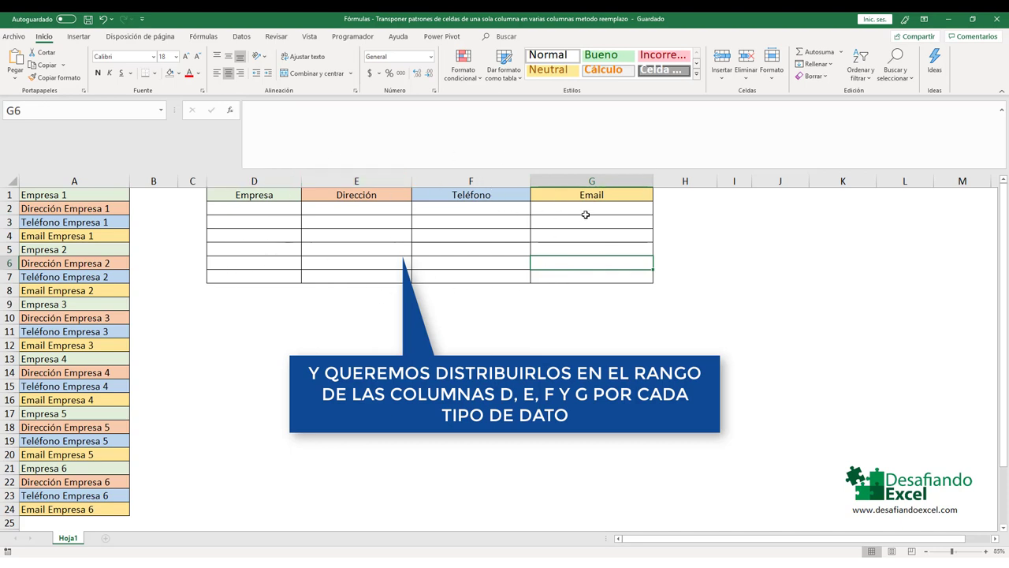
Step: Enter formulas =A1 in D2 and =A2 in E2 for Empresa 1's name and address
{"action": "left_click", "coordinate": [247, 209]}
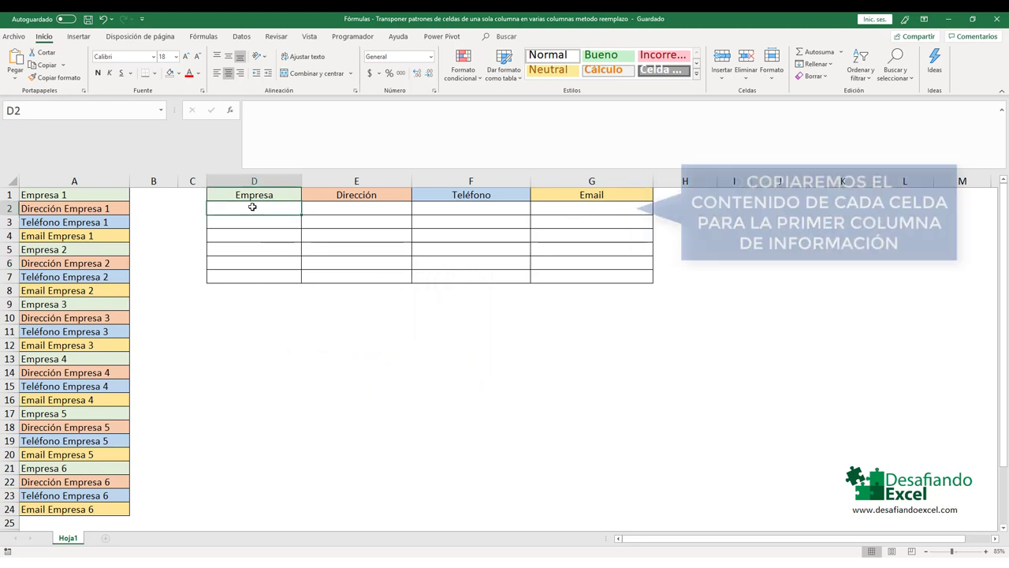
{"action": "type", "text": "="}
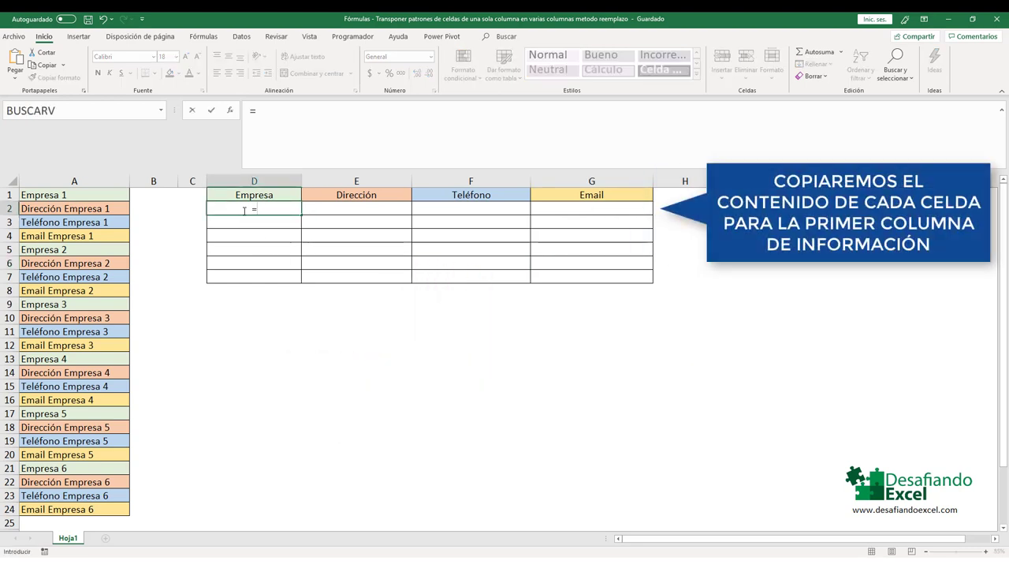
{"action": "left_click", "coordinate": [71, 195]}
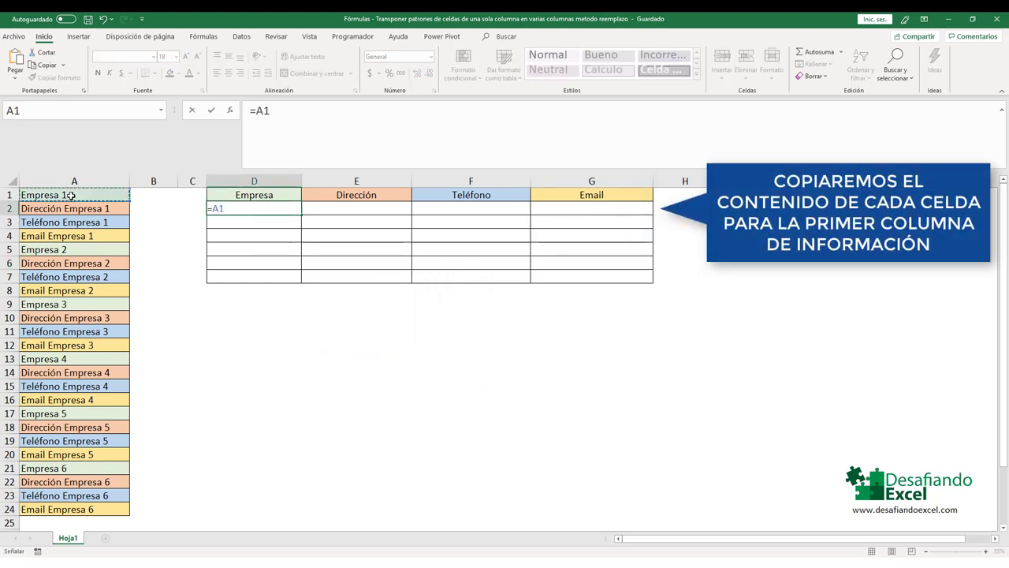
{"action": "key", "text": "Return"}
{"action": "left_click", "coordinate": [345, 211]}
{"action": "type", "text": "="}
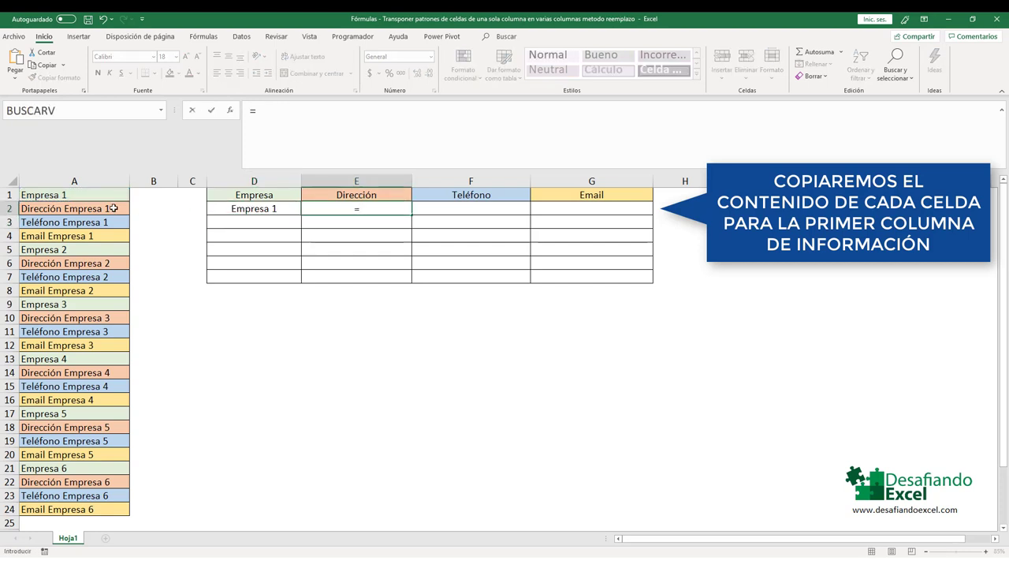
{"action": "left_click", "coordinate": [108, 209]}
{"action": "key", "text": "Return"}
Step: Enter =A3 in F2 and =A4 in G2, then check the four row-2 formulas
{"action": "left_click", "coordinate": [451, 209]}
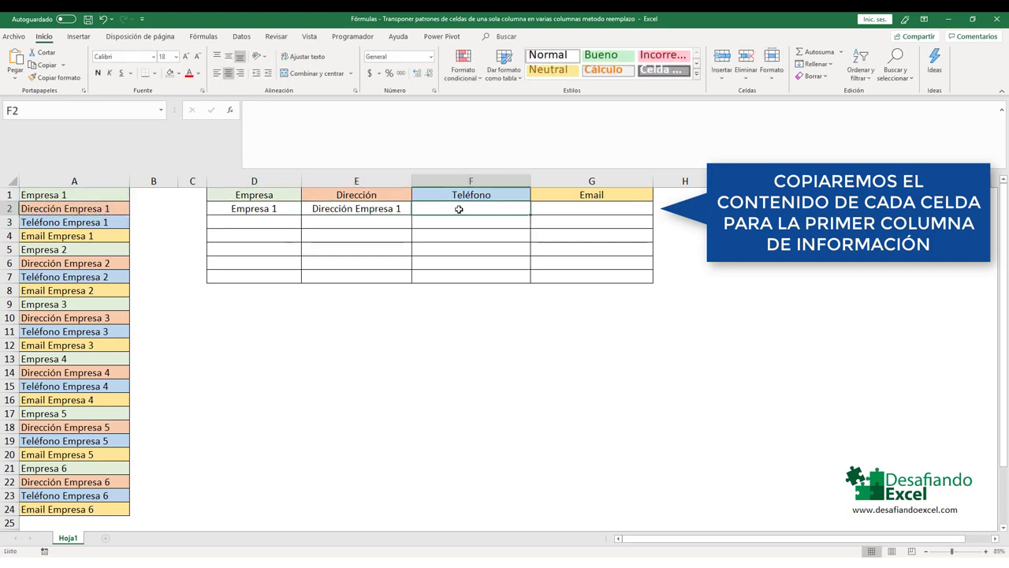
{"action": "type", "text": "="}
{"action": "left_click", "coordinate": [101, 222]}
{"action": "key", "text": "Return"}
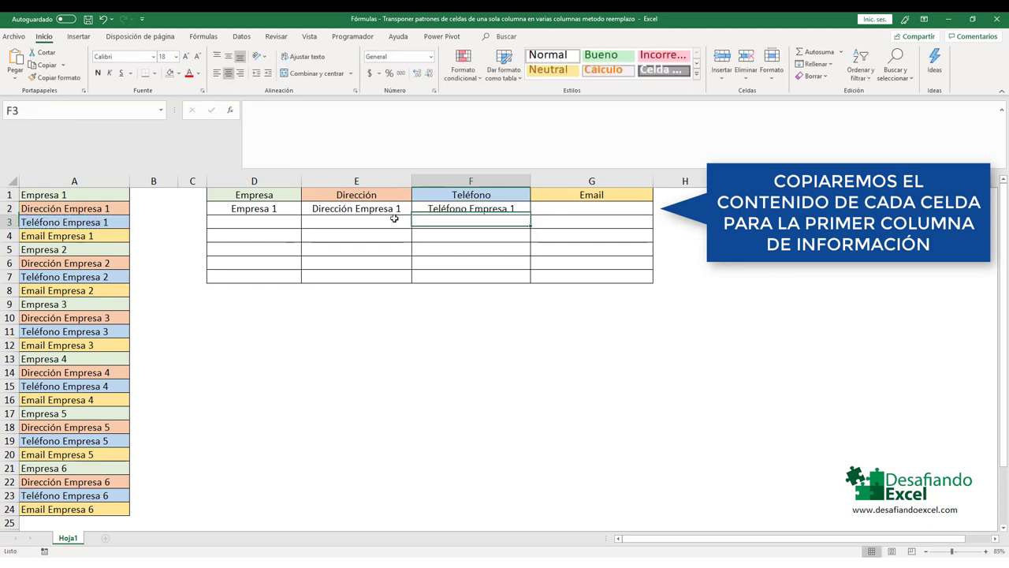
{"action": "left_click", "coordinate": [557, 207]}
{"action": "type", "text": "="}
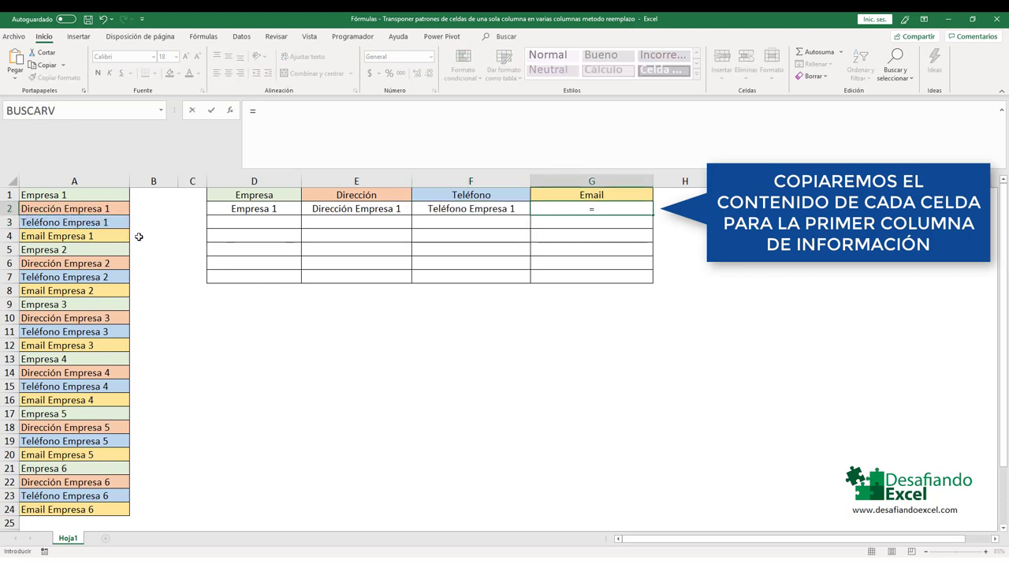
{"action": "left_click", "coordinate": [112, 236]}
{"action": "key", "text": "Return"}
{"action": "left_click", "coordinate": [260, 209]}
{"action": "left_click", "coordinate": [334, 210]}
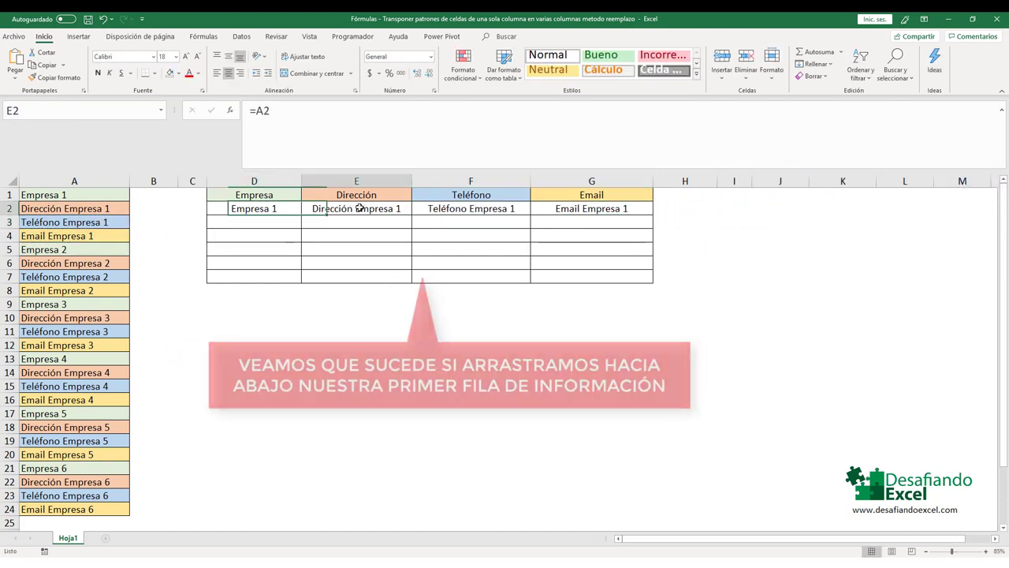
{"action": "left_click", "coordinate": [478, 207]}
{"action": "left_click", "coordinate": [563, 209]}
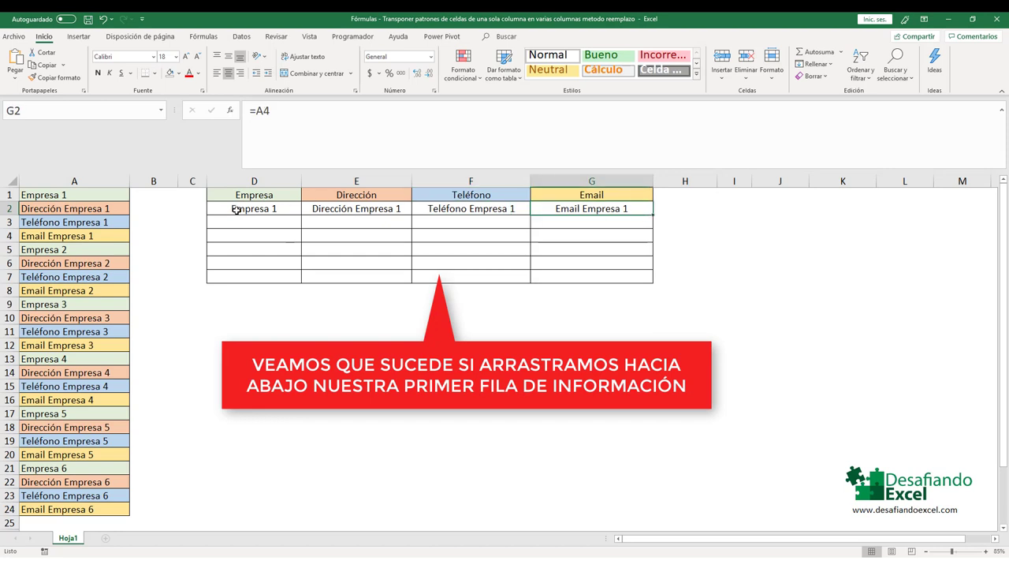
{"action": "left_click_drag", "start_coordinate": [248, 210], "coordinate": [585, 208]}
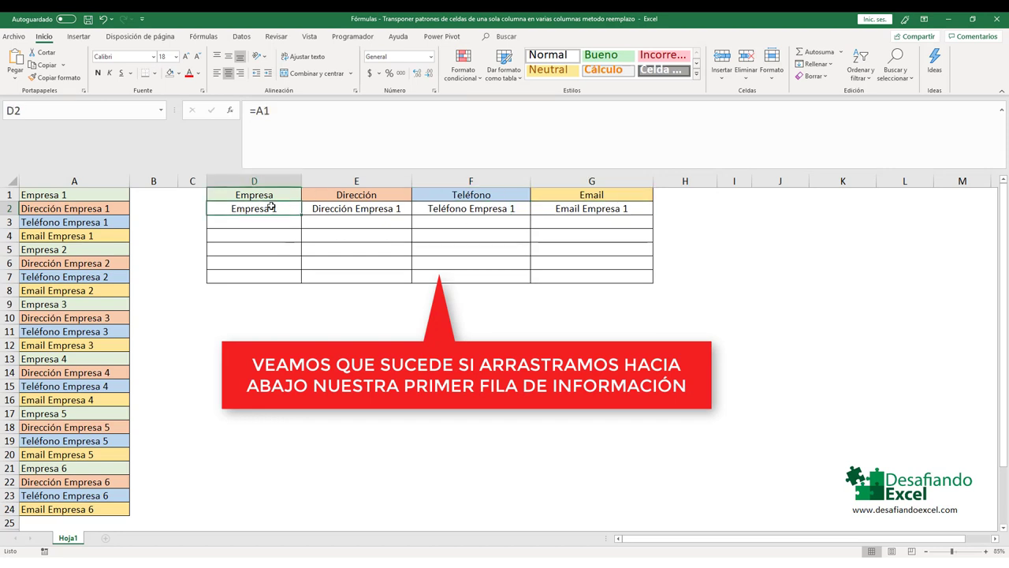
{"action": "left_click_drag", "start_coordinate": [653, 215], "coordinate": [648, 281]}
{"action": "left_click", "coordinate": [260, 294]}
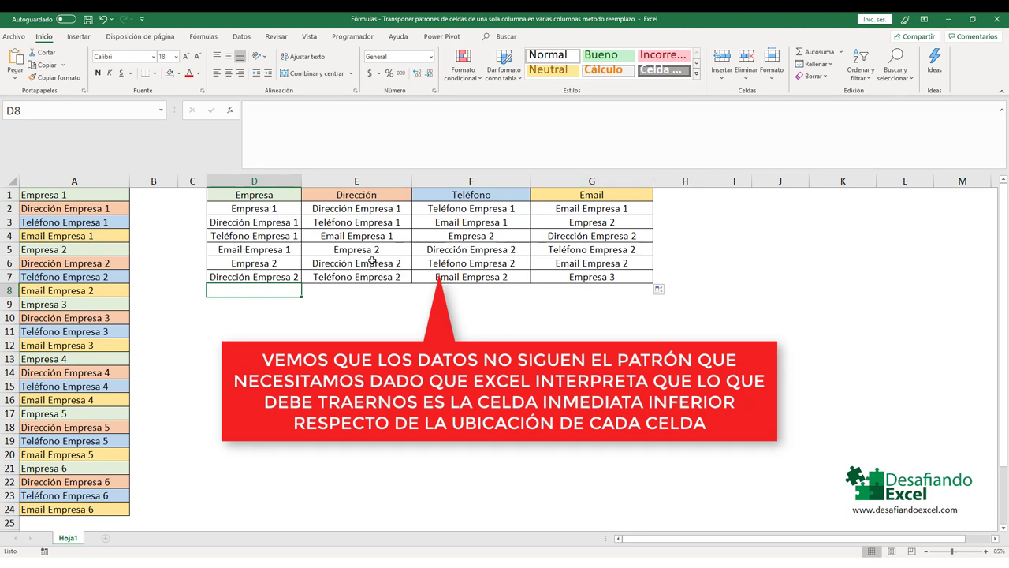
{"action": "left_click_drag", "start_coordinate": [267, 223], "coordinate": [591, 276]}
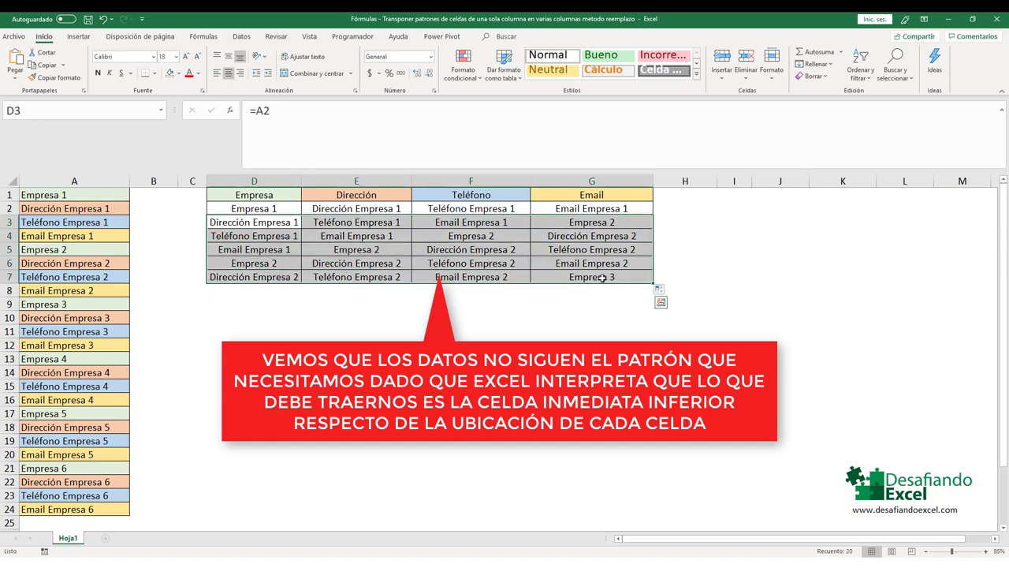
{"action": "key", "text": "Delete"}
{"action": "left_click", "coordinate": [348, 269]}
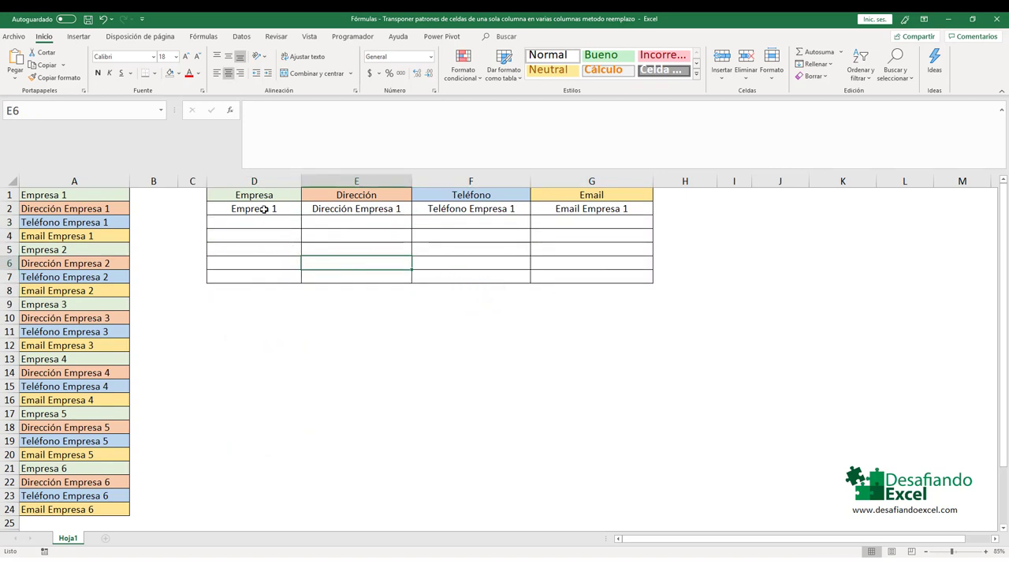
Step: Enter =A5 in D3 and =A6 in E3 for Empresa 2's name and address
{"action": "left_click", "coordinate": [263, 210]}
{"action": "left_click", "coordinate": [259, 224]}
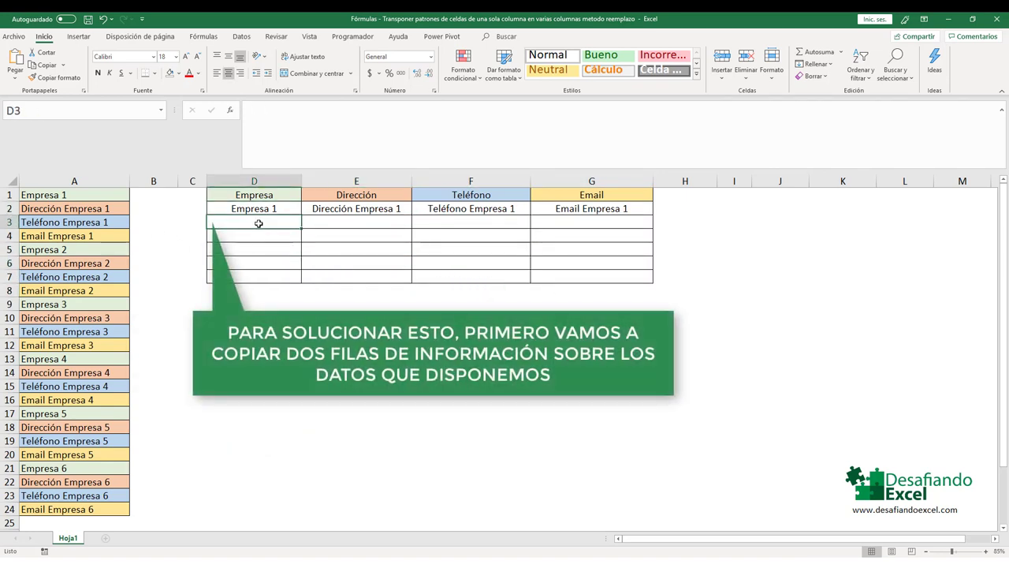
{"action": "type", "text": "="}
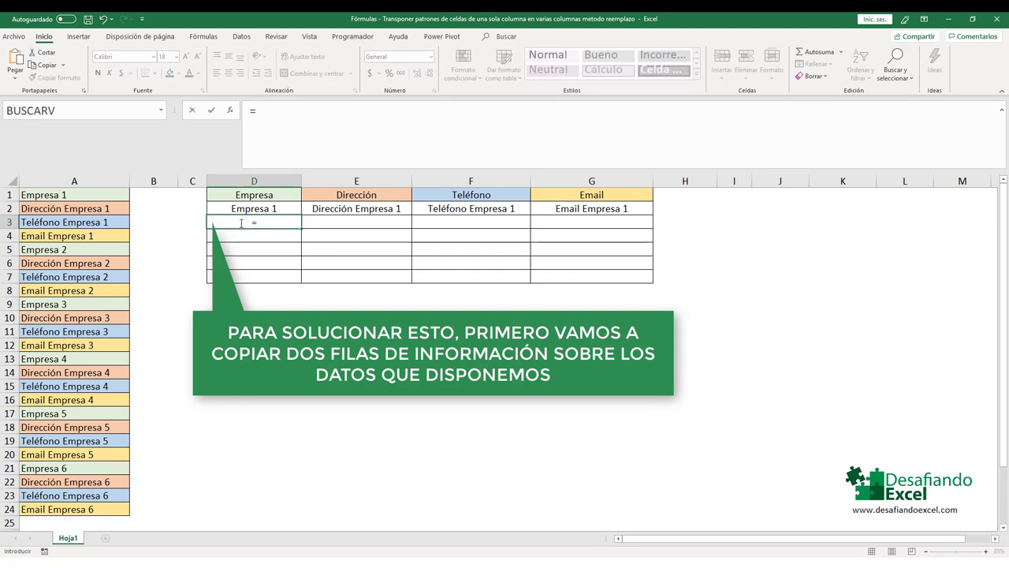
{"action": "left_click", "coordinate": [64, 250]}
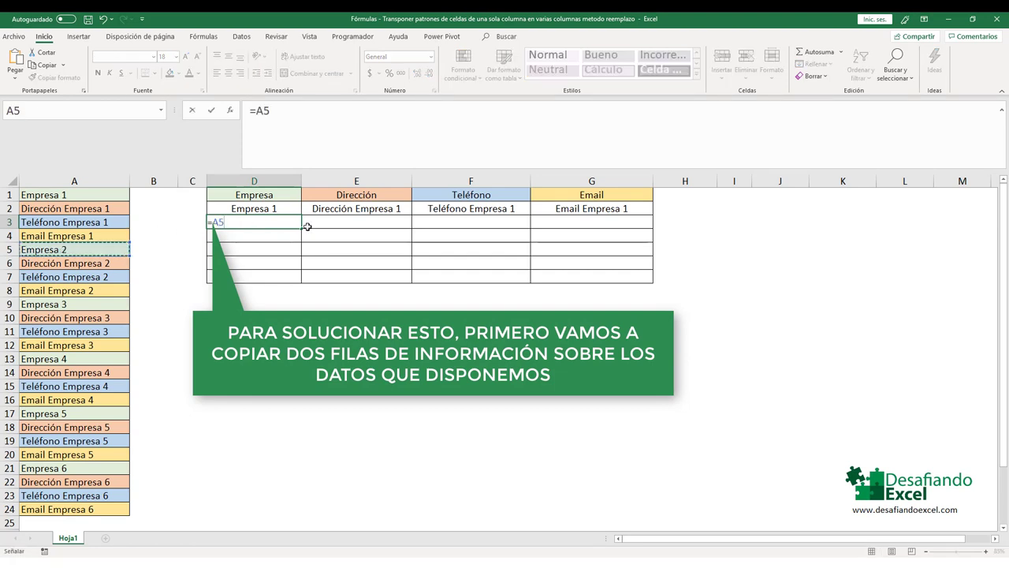
{"action": "key", "text": "Return"}
{"action": "left_click", "coordinate": [332, 222]}
{"action": "type", "text": "="}
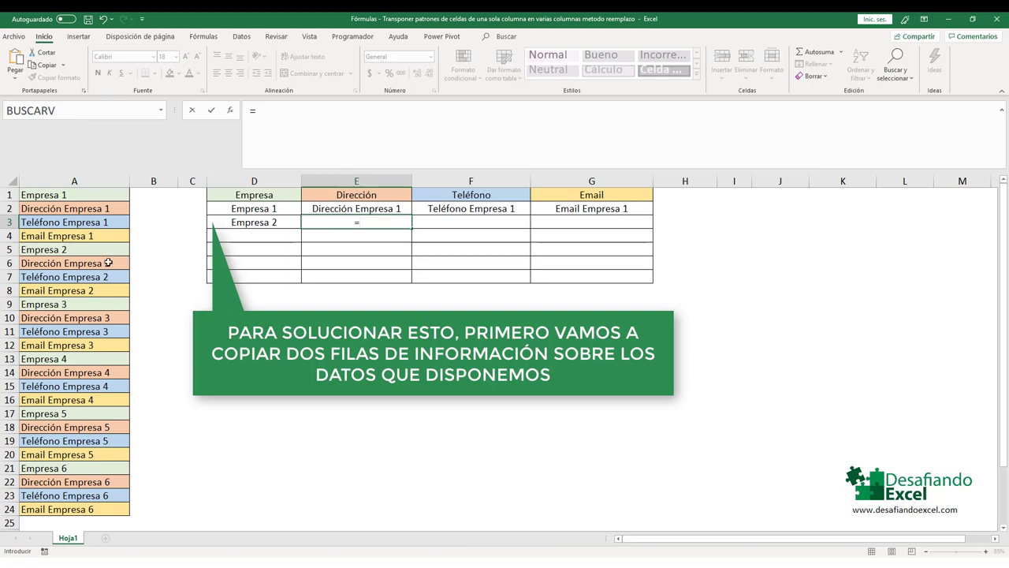
{"action": "left_click", "coordinate": [91, 264]}
{"action": "key", "text": "Return"}
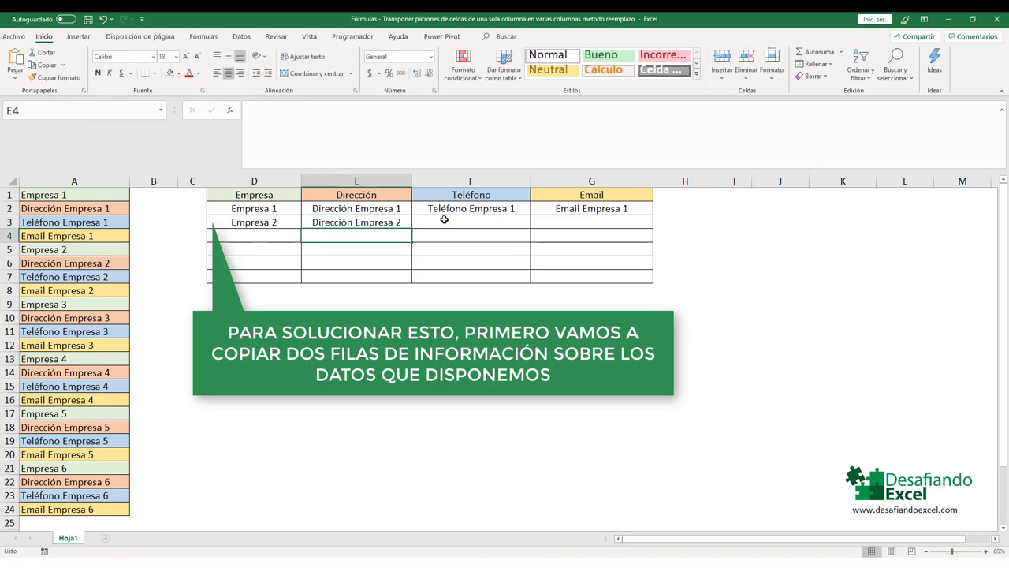
Step: Enter =A7 in F3 and =A8 in G3 for Empresa 2's phone and email
{"action": "left_click", "coordinate": [444, 221]}
{"action": "type", "text": "="}
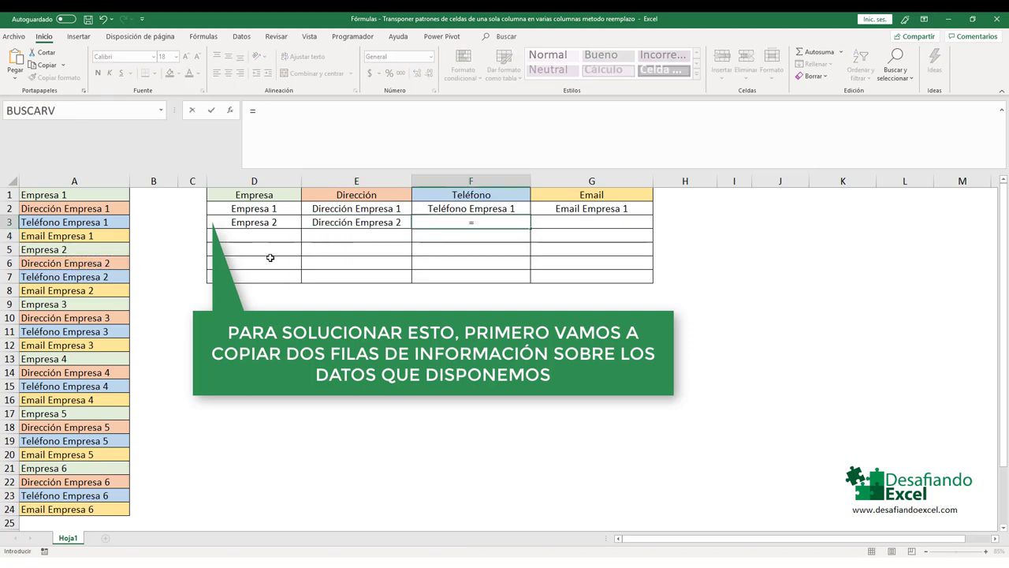
{"action": "left_click", "coordinate": [92, 277]}
{"action": "key", "text": "Return"}
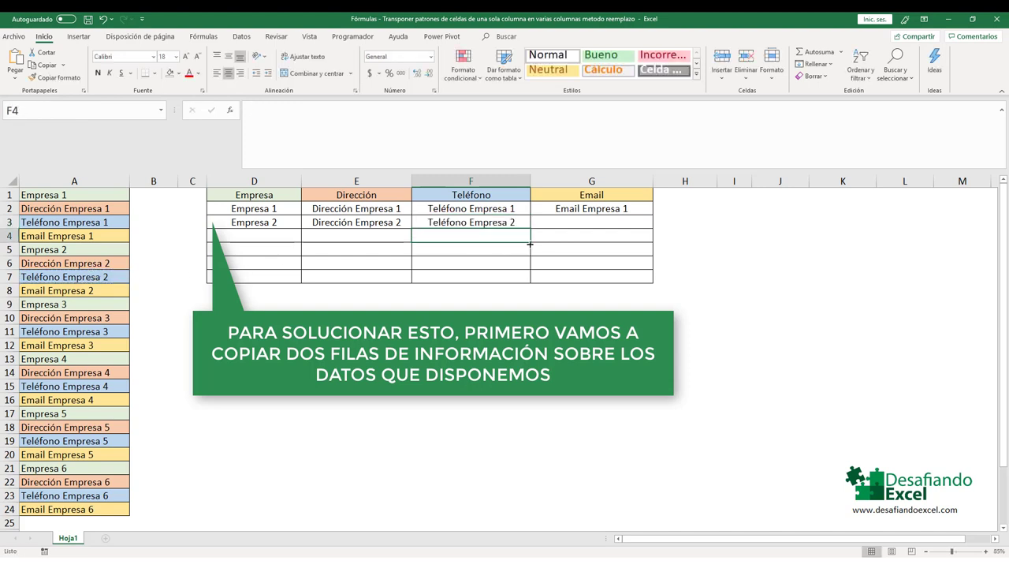
{"action": "left_click", "coordinate": [572, 221]}
{"action": "type", "text": "="}
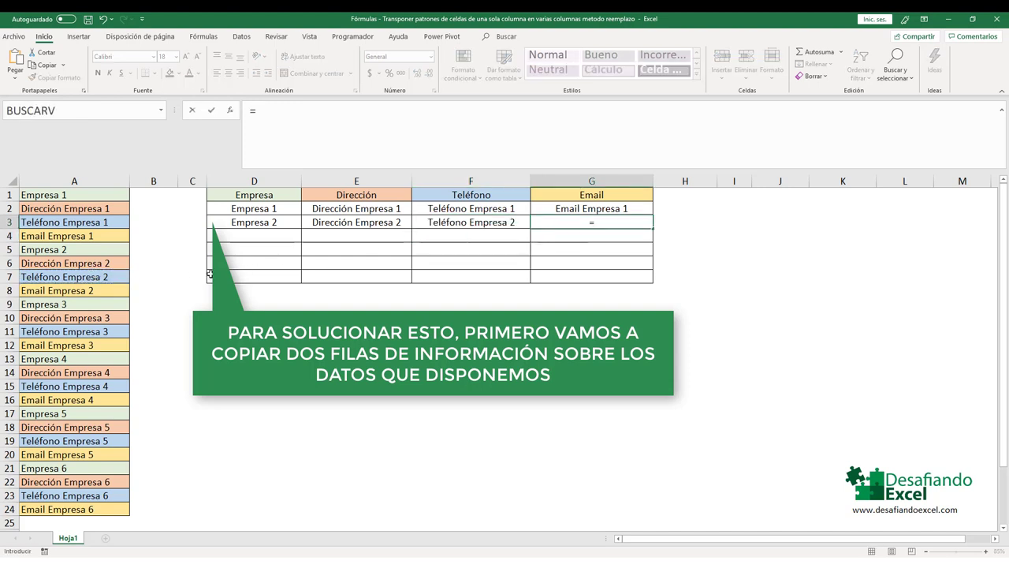
{"action": "left_click", "coordinate": [67, 290]}
{"action": "key", "text": "Return"}
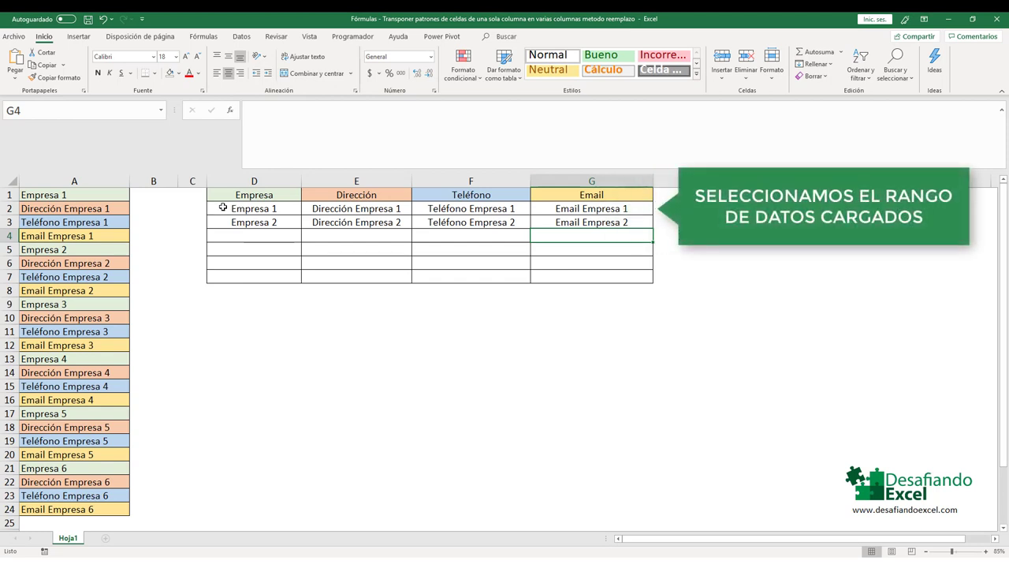
Step: In D2:G3, replace every '=' with 'aux', turning the 8 formulas into text auxA1–auxA8
{"action": "left_click_drag", "start_coordinate": [223, 207], "coordinate": [619, 220]}
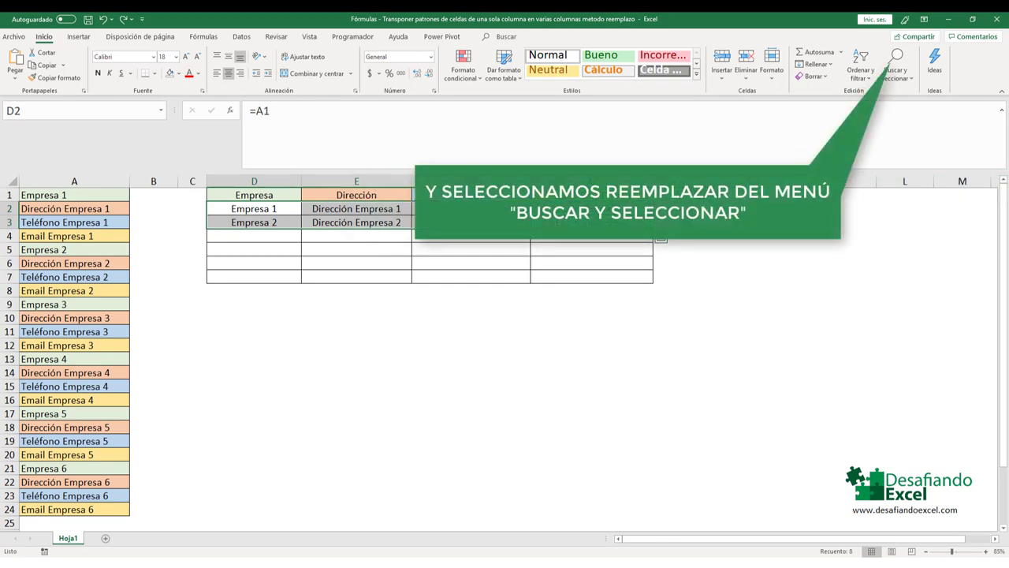
{"action": "left_click", "coordinate": [898, 67]}
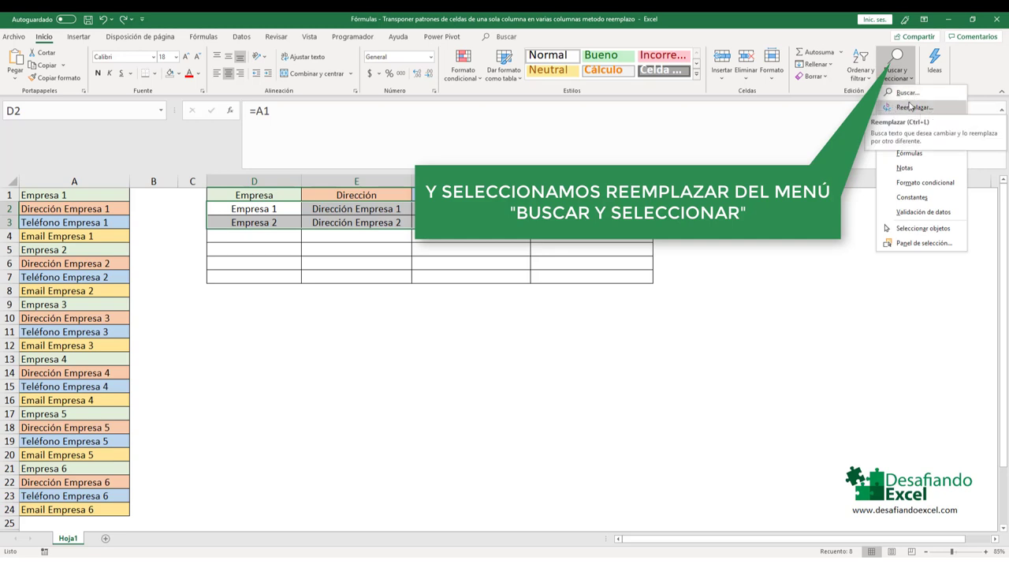
{"action": "left_click", "coordinate": [913, 107]}
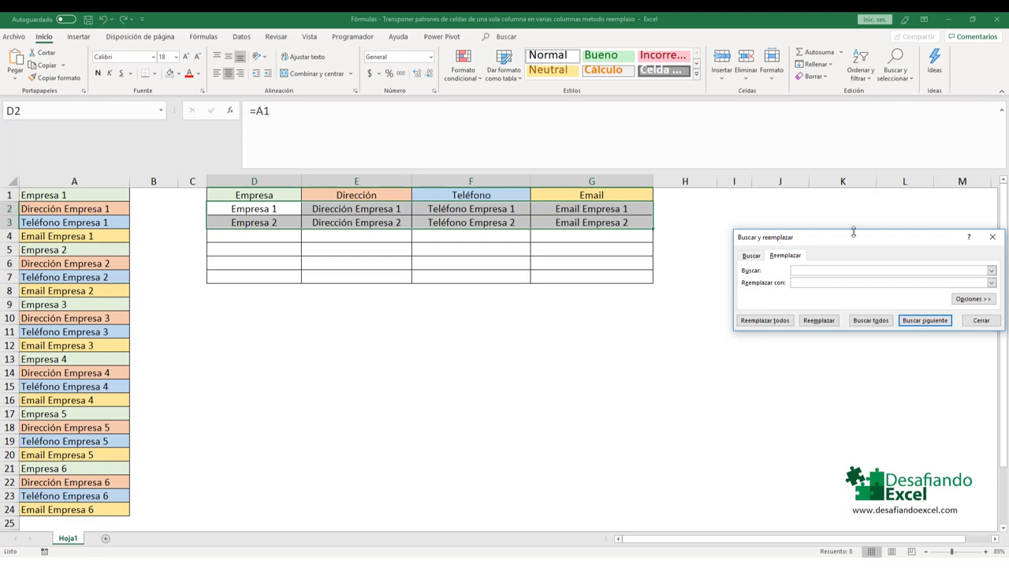
{"action": "type", "text": "="}
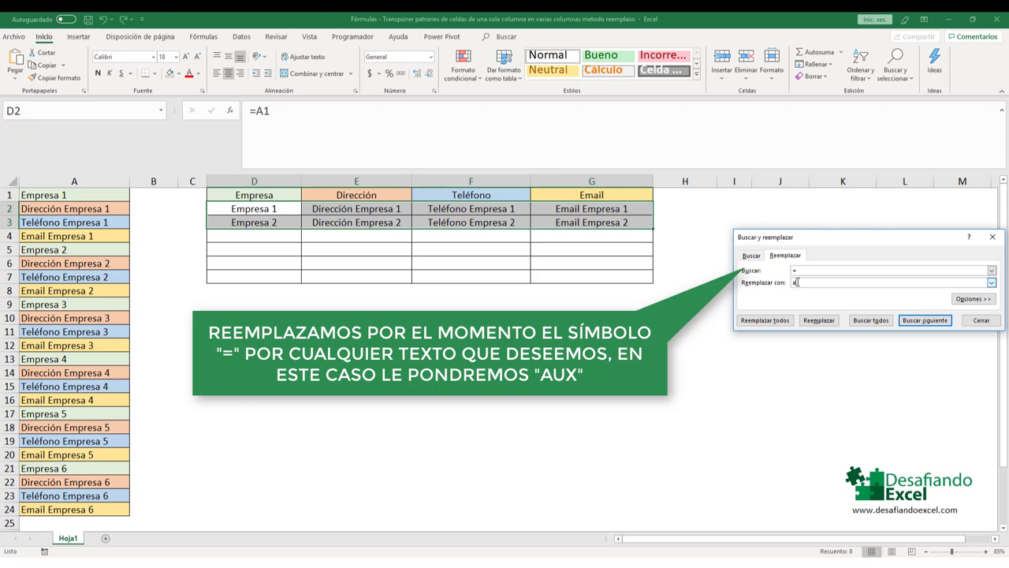
{"action": "type", "text": "x"}
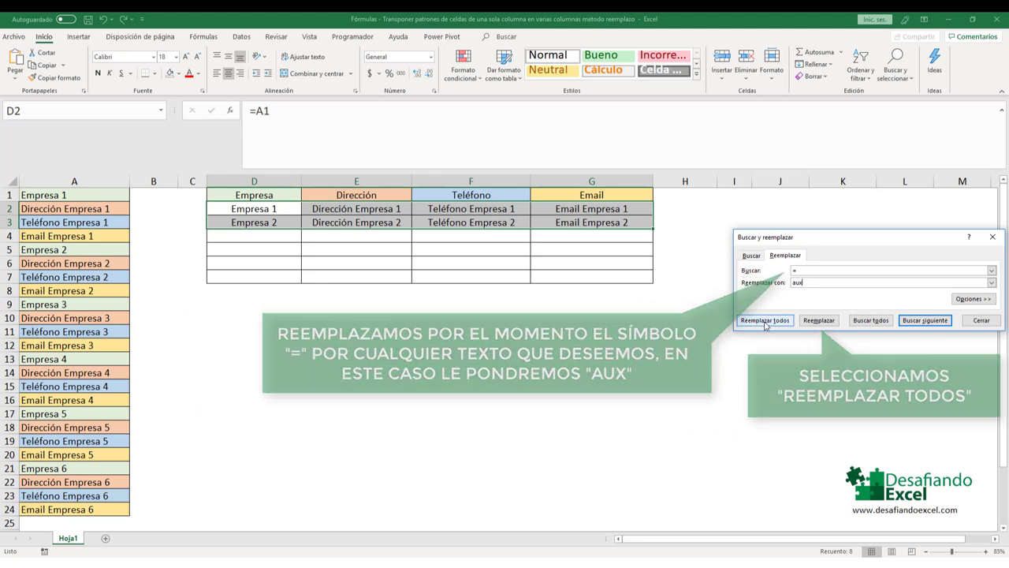
{"action": "left_click", "coordinate": [762, 322]}
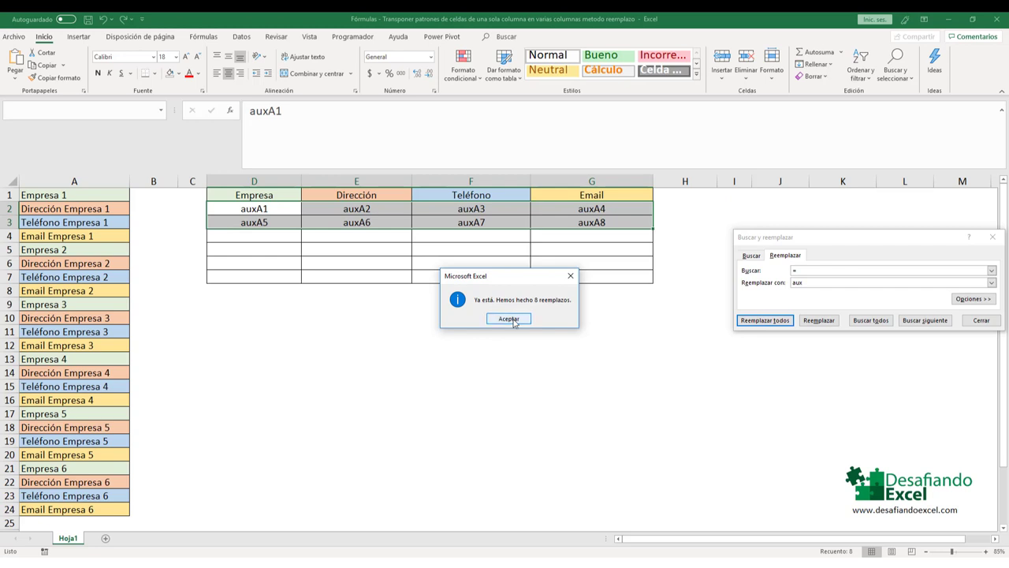
{"action": "left_click", "coordinate": [501, 319]}
{"action": "left_click", "coordinate": [982, 321]}
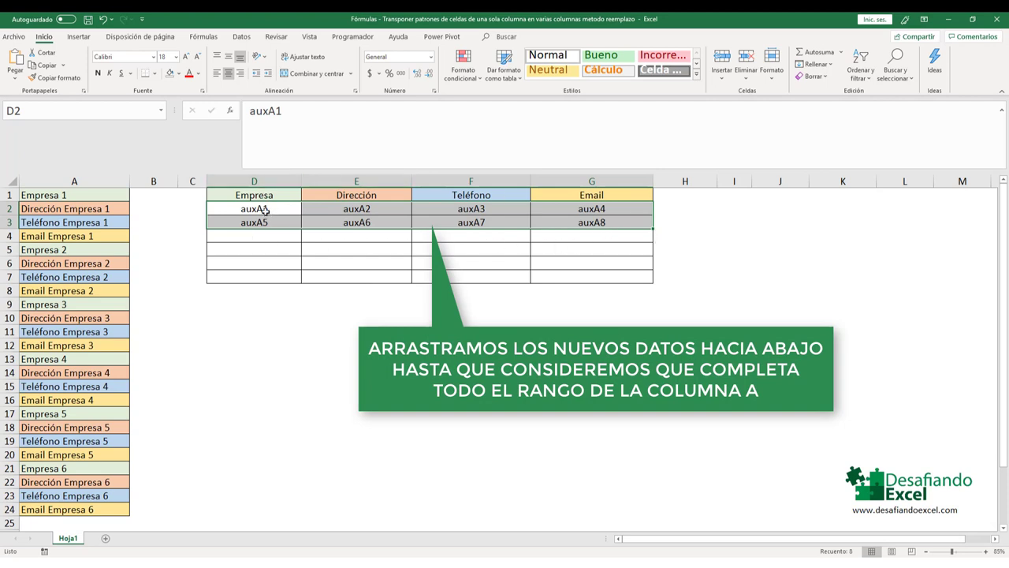
Step: Fill the D2:G3 aux pattern down to row 7, then select D2:G7 holding auxA1–auxA24
{"action": "left_click_drag", "start_coordinate": [265, 209], "coordinate": [622, 224]}
{"action": "left_click_drag", "start_coordinate": [653, 232], "coordinate": [653, 282]}
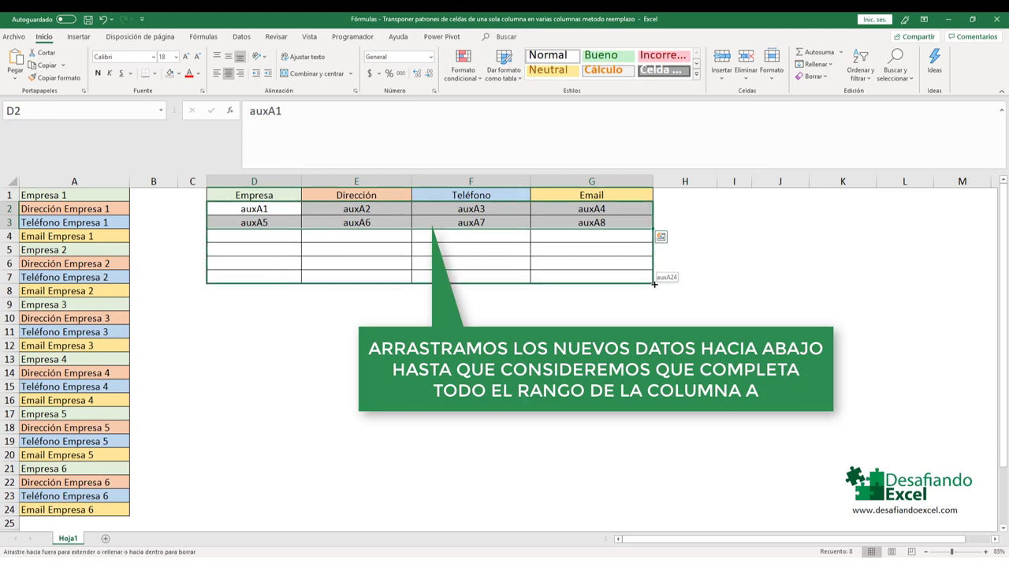
{"action": "left_click_drag", "start_coordinate": [654, 283], "coordinate": [653, 283]}
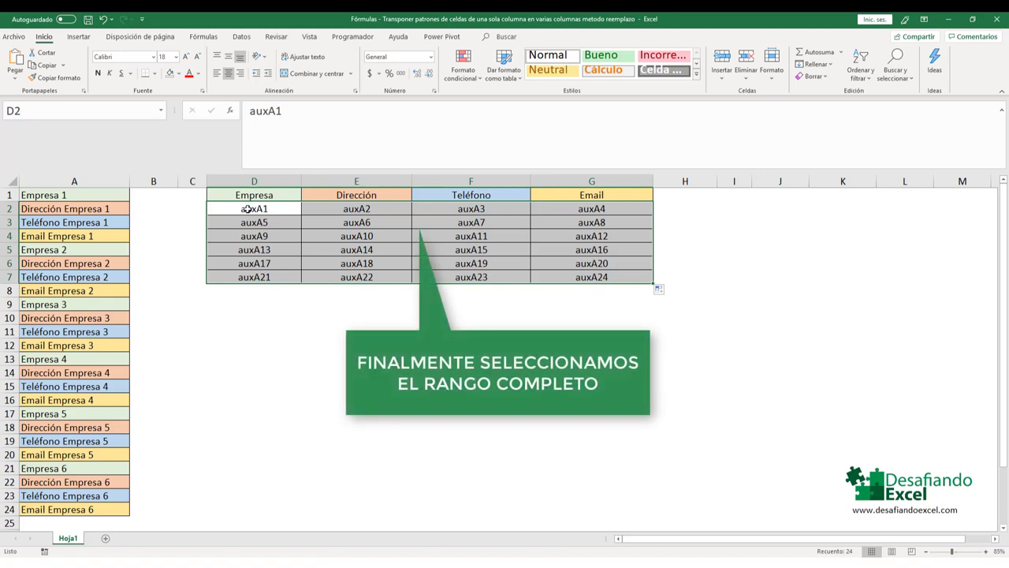
{"action": "mouse_move", "coordinate": [252, 208]}
{"action": "left_mouse_down"}
{"action": "mouse_move", "coordinate": [623, 285]}
{"action": "mouse_move", "coordinate": [593, 275]}
{"action": "left_mouse_up"}
Step: Replace 'aux' with '=' across D2:G7, restoring 24 formulas showing Empresa 1 through 6
{"action": "left_click", "coordinate": [904, 71]}
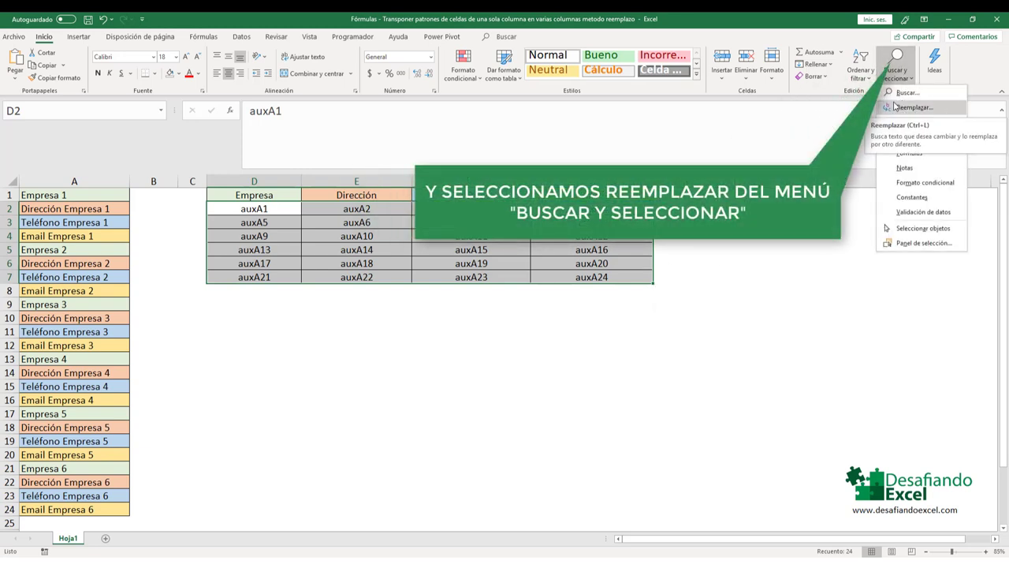
{"action": "left_click", "coordinate": [941, 110]}
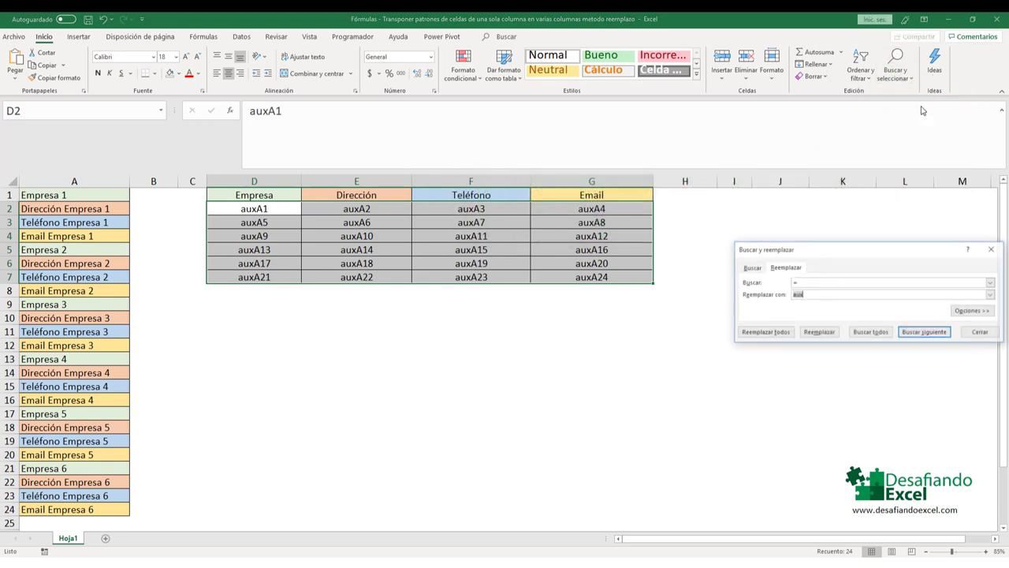
{"action": "double_click", "coordinate": [795, 282]}
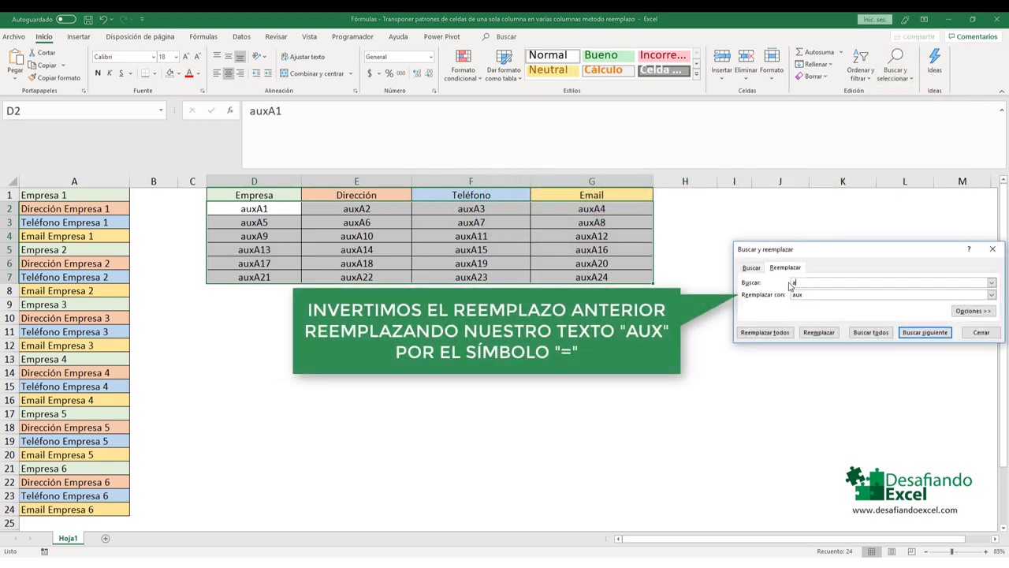
{"action": "type", "text": "ux"}
{"action": "key", "text": "Tab"}
{"action": "type", "text": "="}
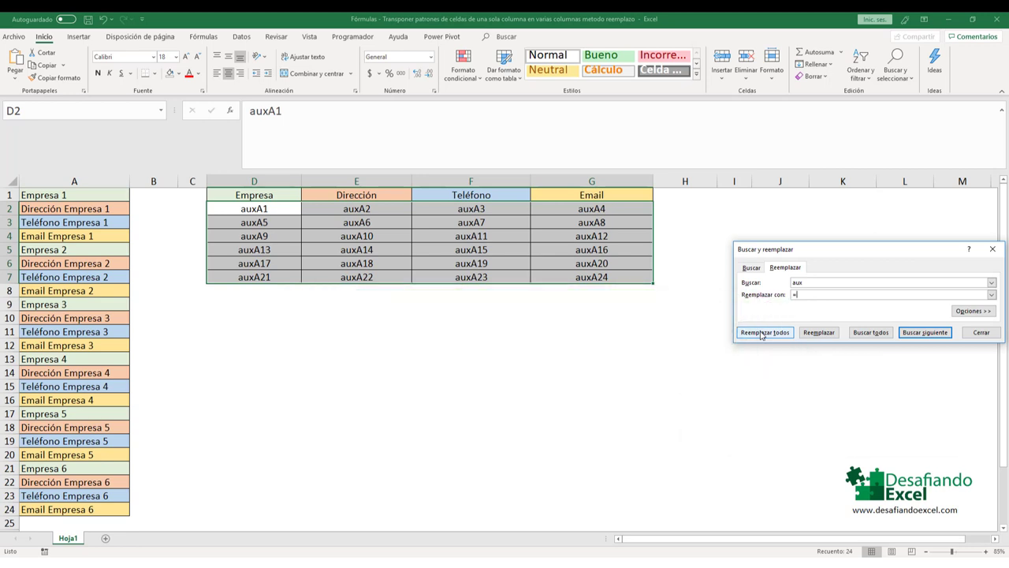
{"action": "left_click", "coordinate": [762, 333]}
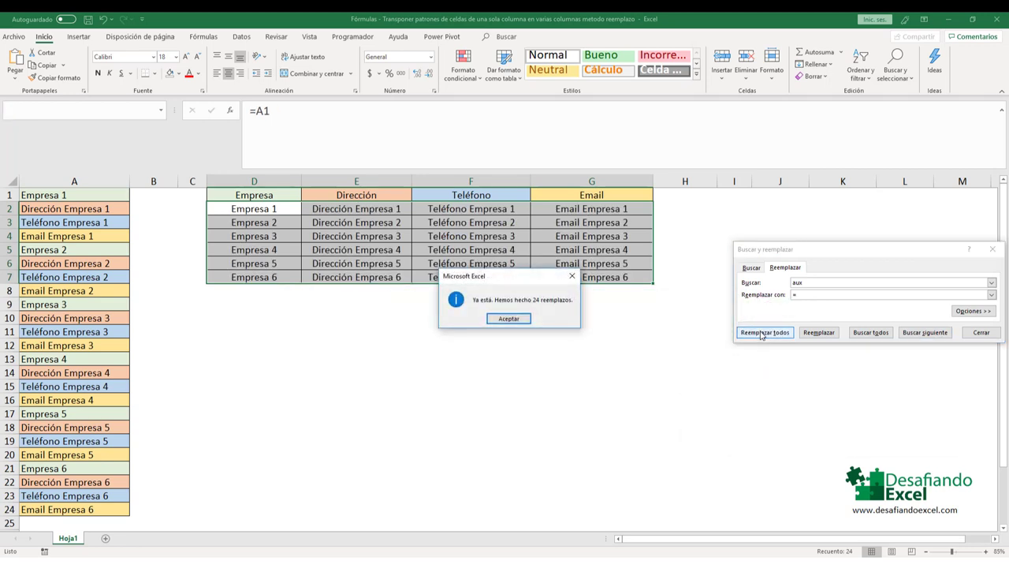
{"action": "left_click", "coordinate": [507, 319]}
{"action": "left_click", "coordinate": [981, 332]}
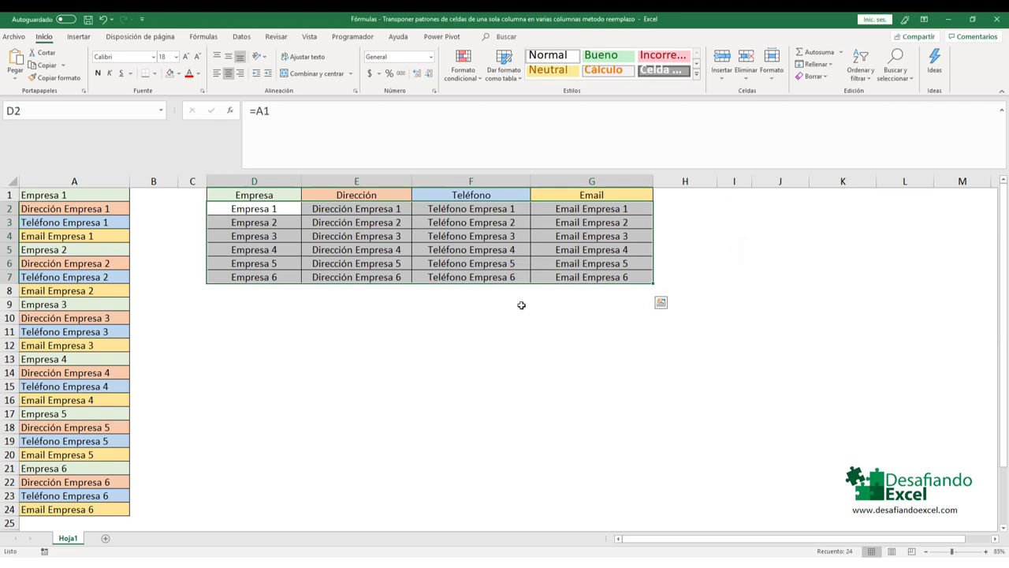
{"action": "left_click", "coordinate": [277, 304]}
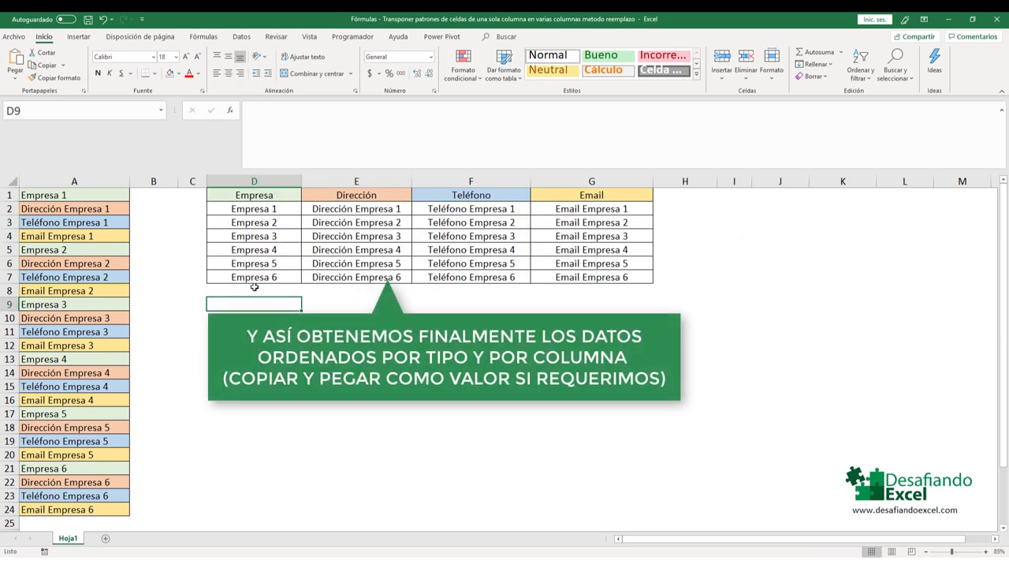